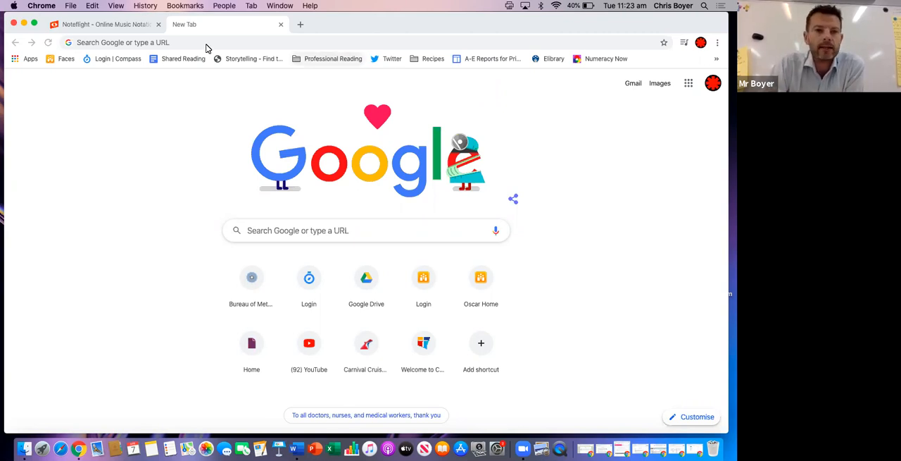
Switch to the Noteflight site and open the form for creating a new account
left_click(117, 26)
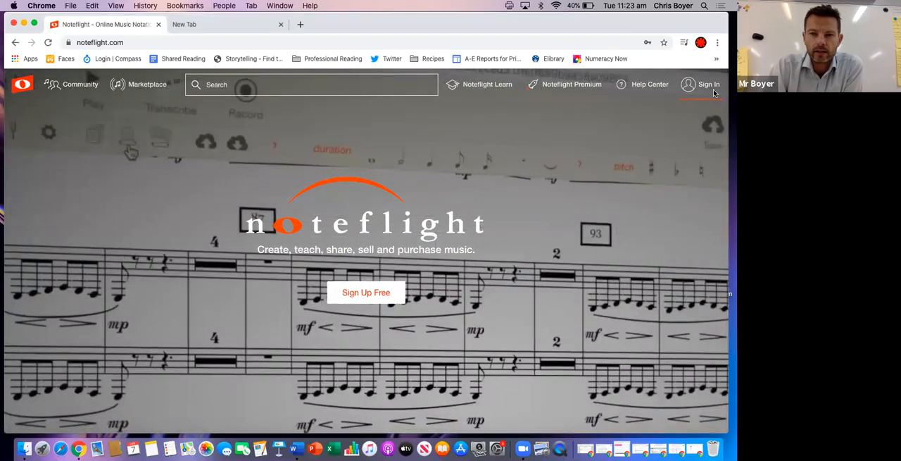
left_click(709, 87)
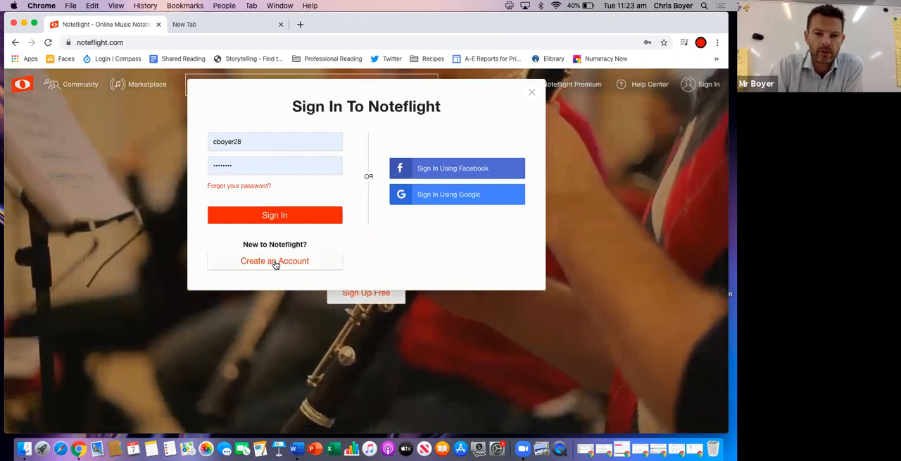
left_click(276, 261)
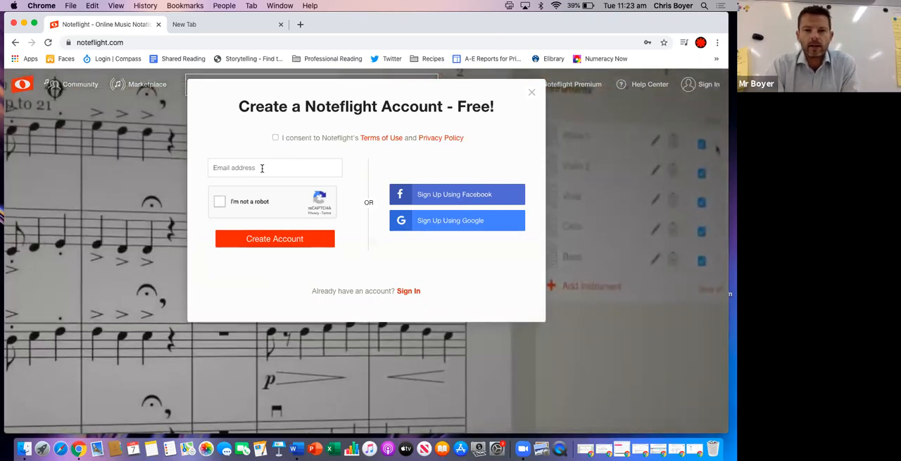
Try to register an account with the school e-mail address, completing the robot check and consenting to the terms and privacy policy
left_click(262, 168)
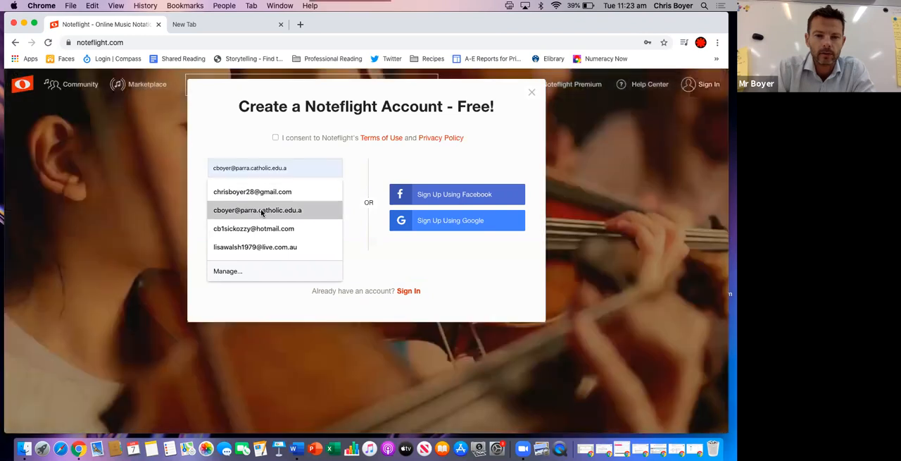
left_click(261, 209)
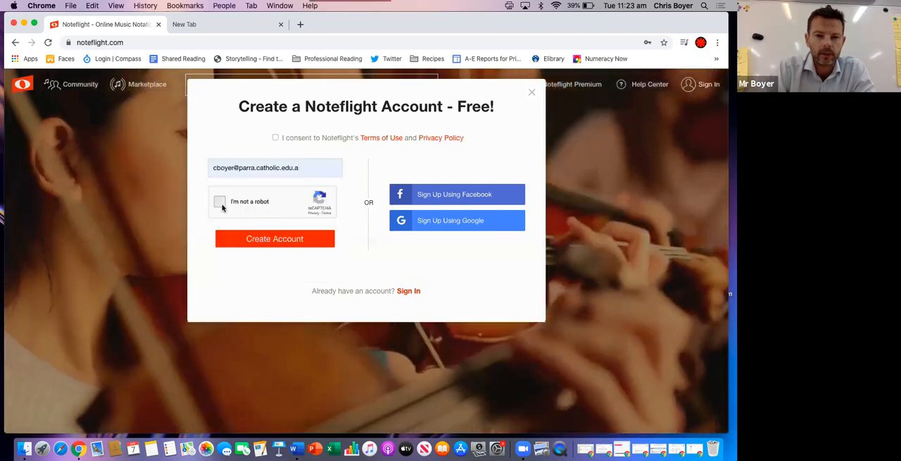
left_click(220, 202)
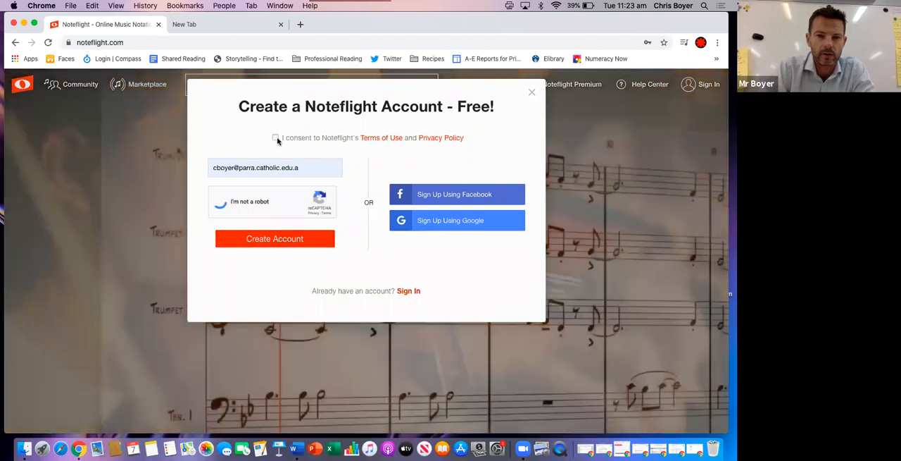
left_click(276, 139)
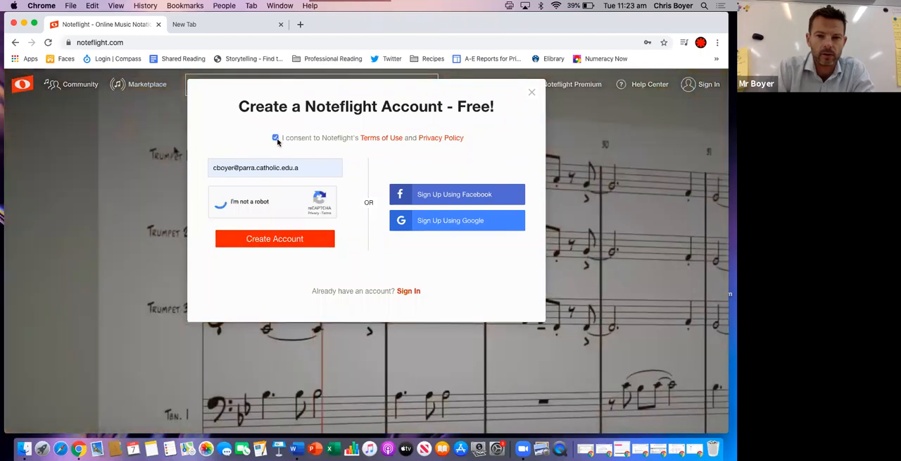
left_click(280, 240)
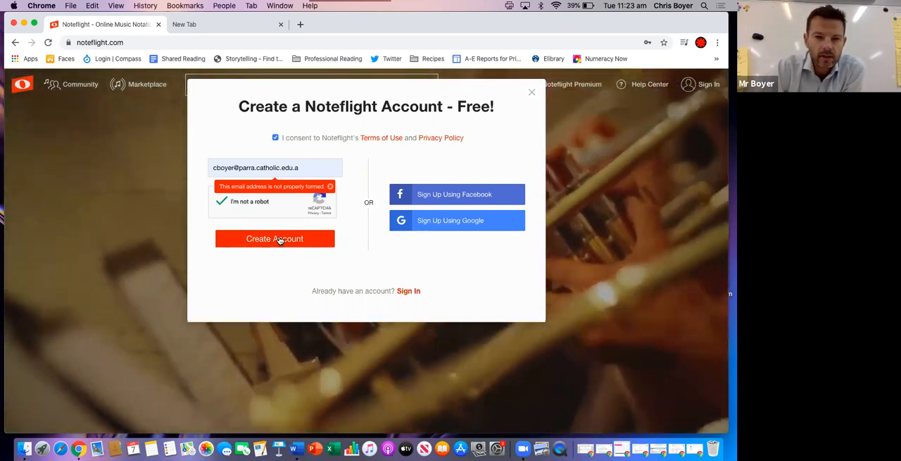
Complete the ending of the e-mail address, resubmit the registration, and close the account creation form
left_click(301, 167)
type("u")
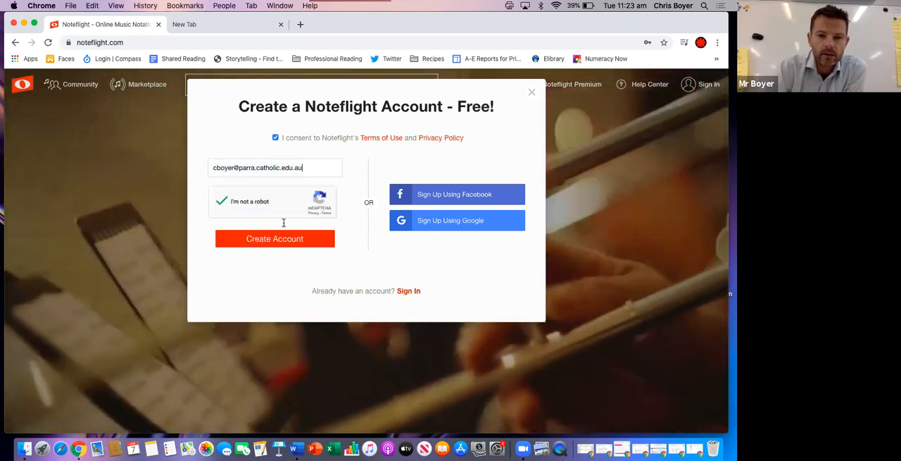
left_click(279, 241)
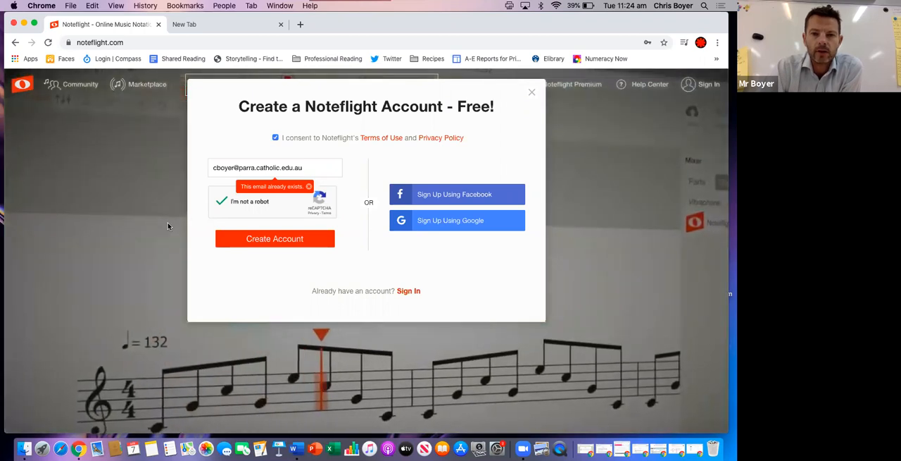
left_click(531, 92)
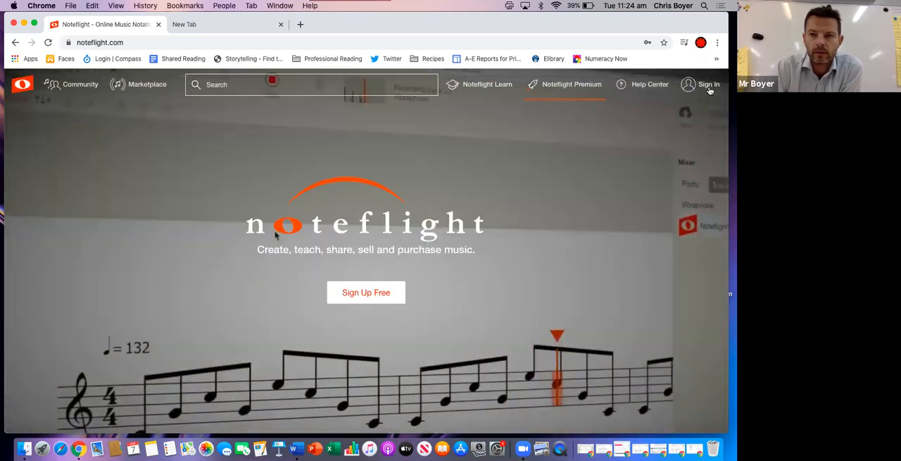
Sign in to the existing Noteflight account with the prefilled username and password
left_click(709, 86)
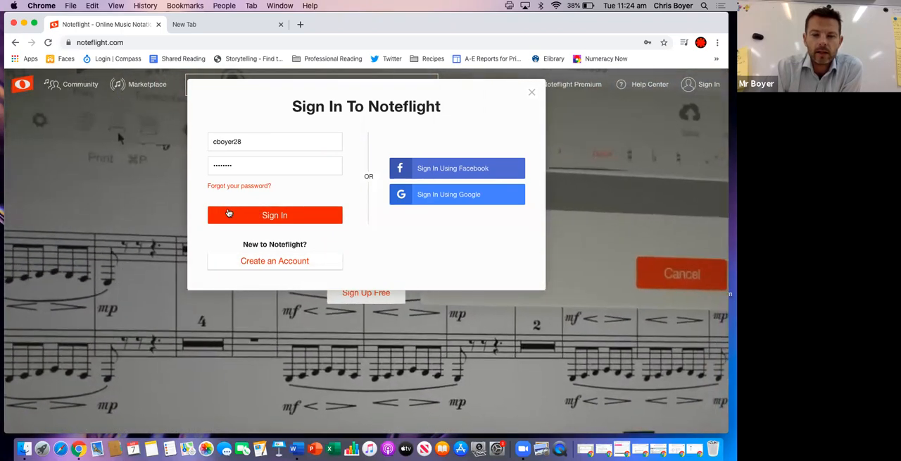
left_click(229, 213)
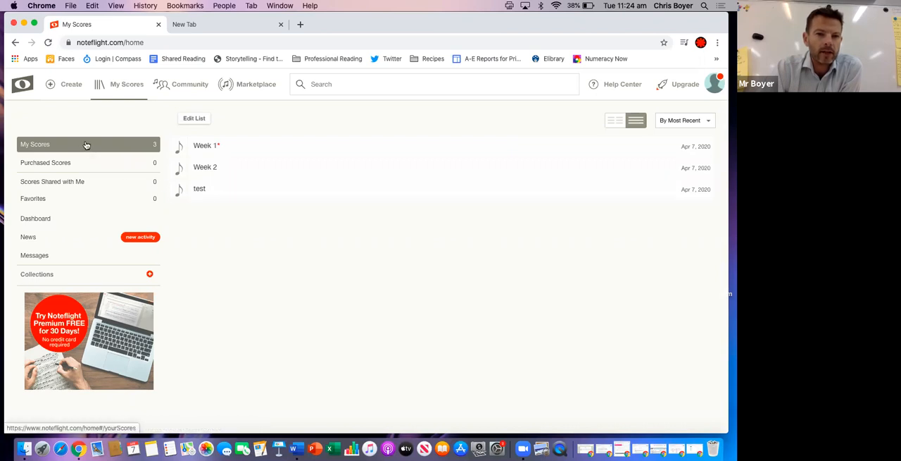
Create a new score from a blank score sheet and title it "Week 1 lesson"
left_click(67, 88)
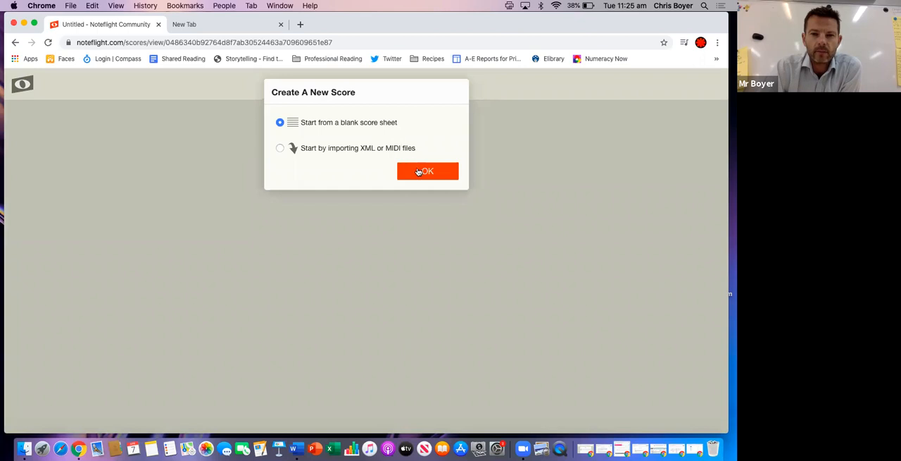
left_click(419, 172)
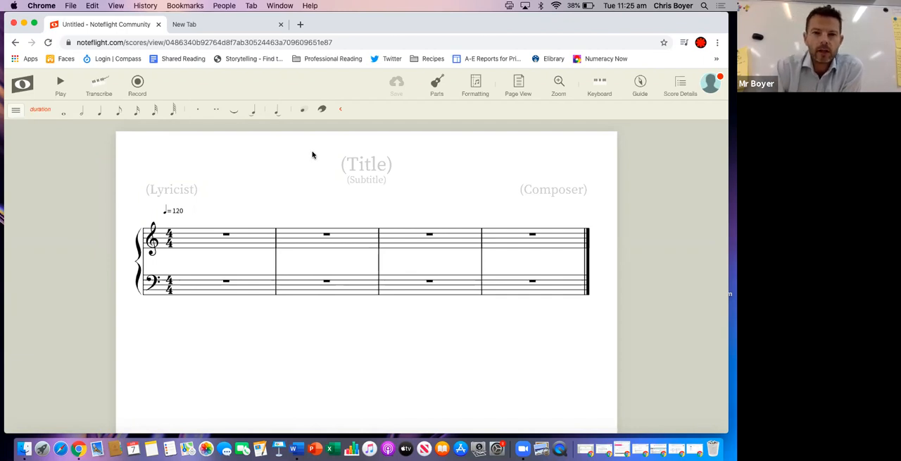
left_click(363, 163)
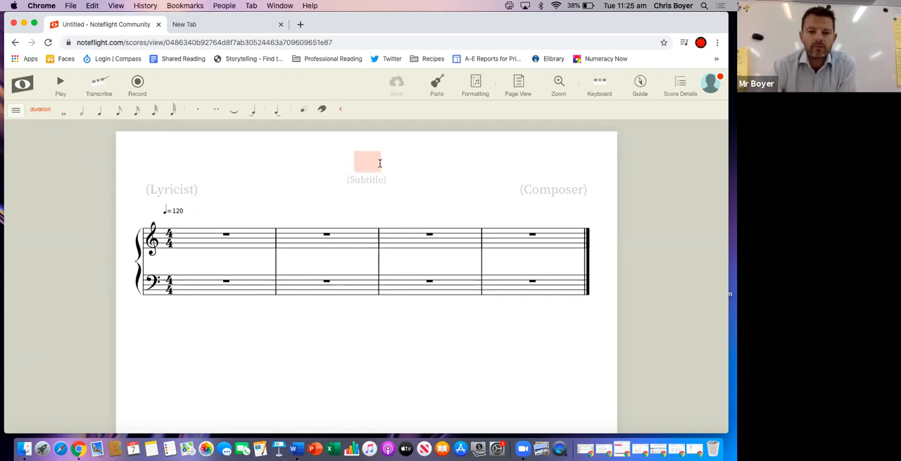
type("W")
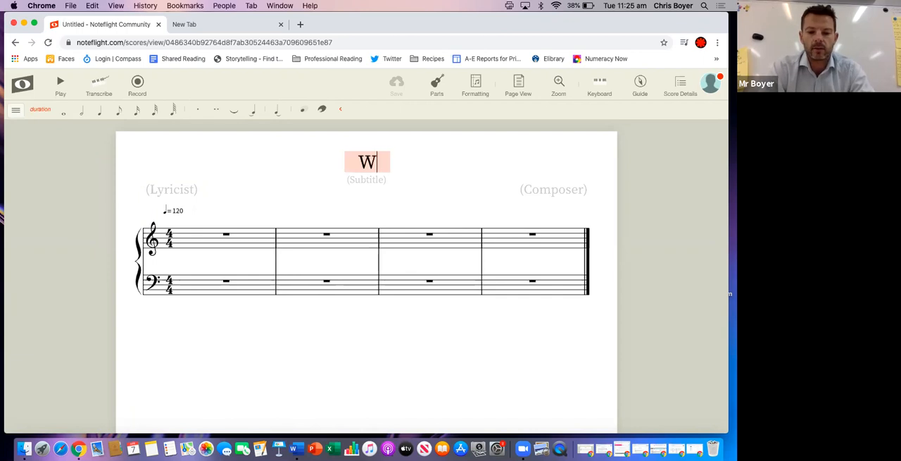
type("eek 1")
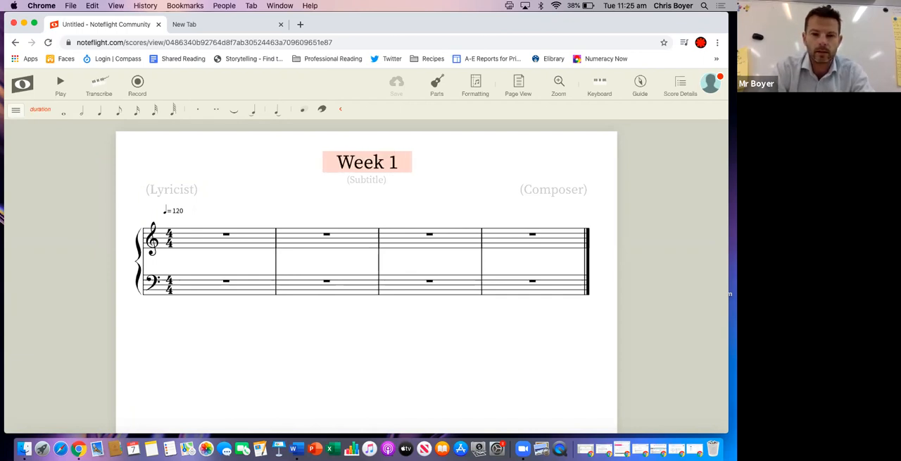
type(" lesson")
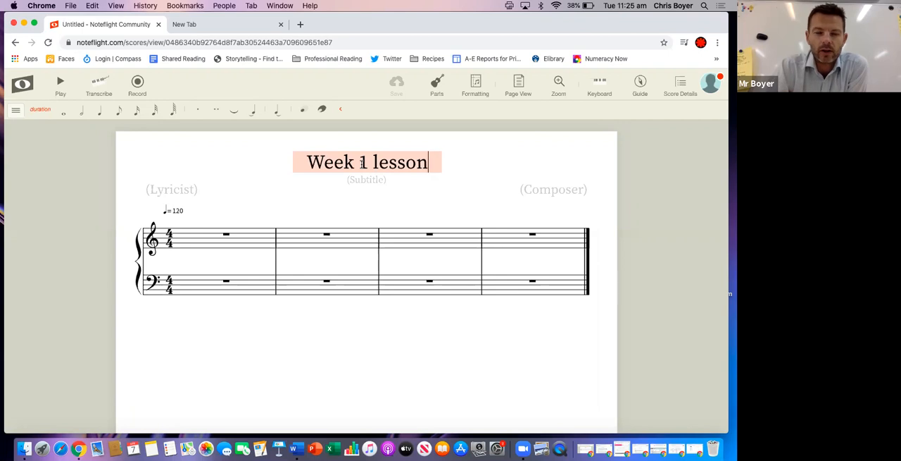
left_click(267, 205)
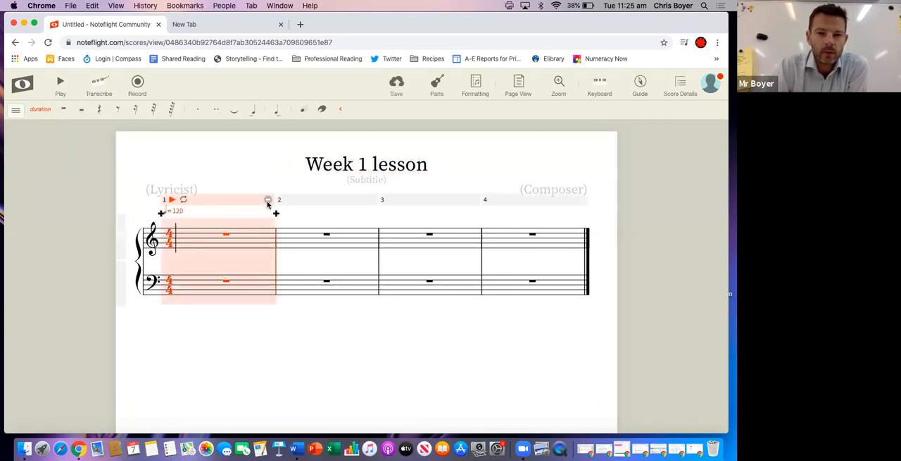
left_click(266, 182)
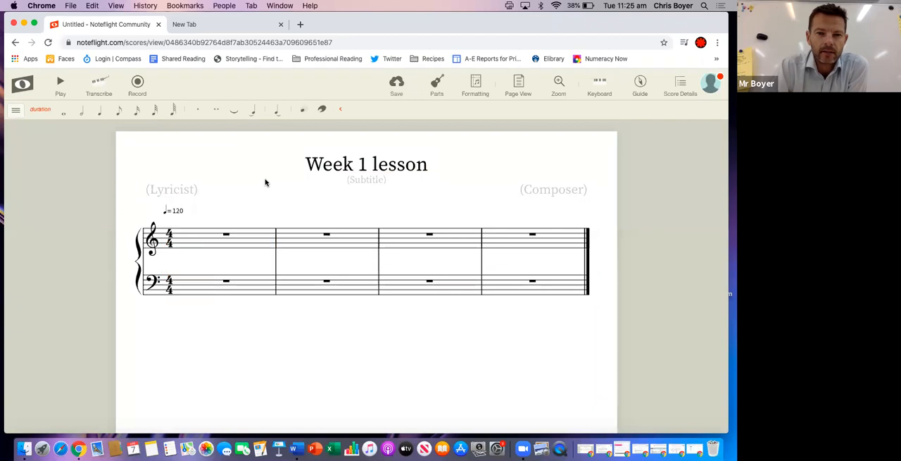
Add the edit tools to the notation tools shown above the score, alongside the duration tools
left_click(18, 115)
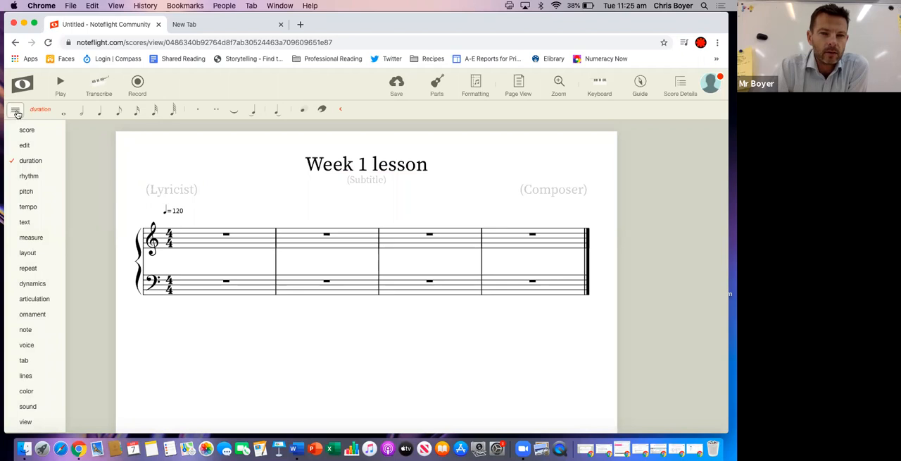
mouse_move(21, 150)
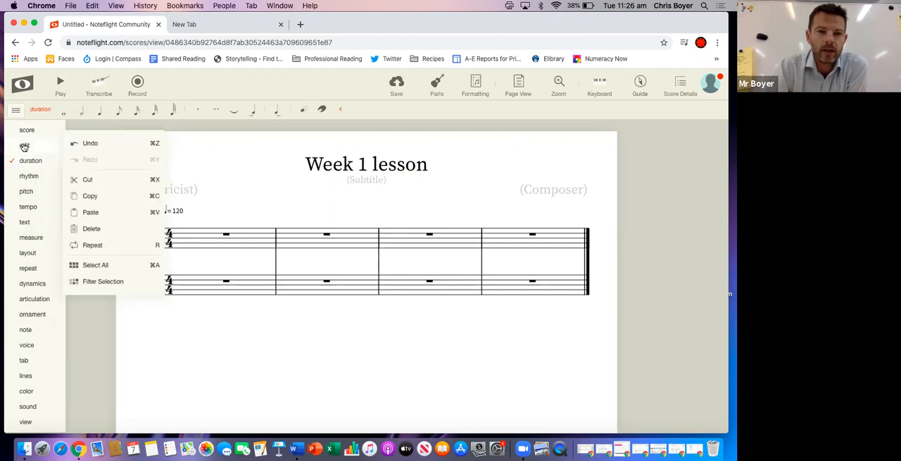
left_click(24, 145)
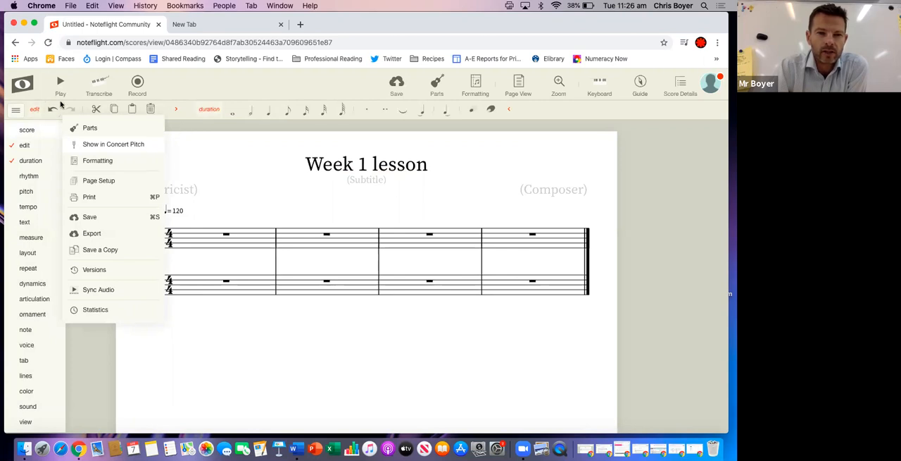
left_click(13, 113)
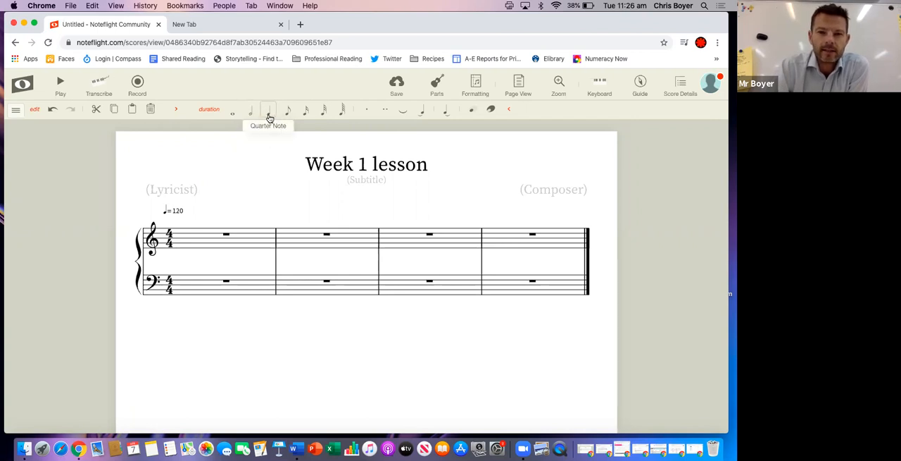
Fill the treble staff's first measure with four quarter notes: C, D, B and C
left_click(182, 239)
left_click(182, 237)
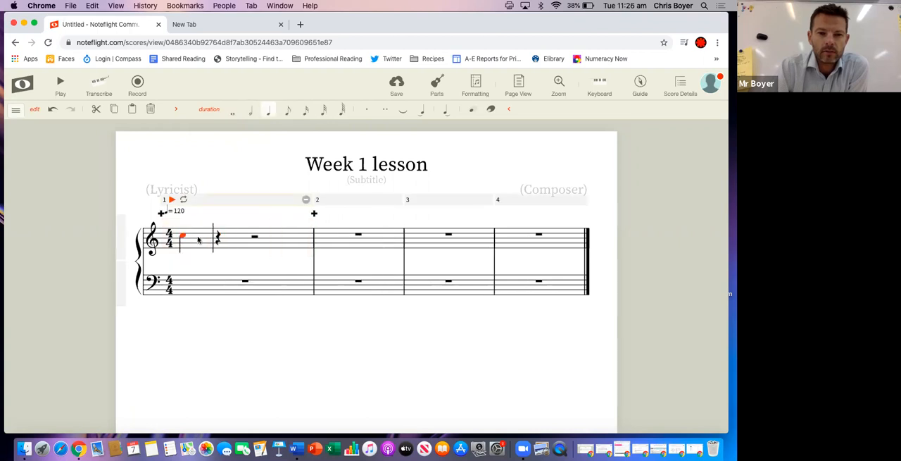
left_click(218, 234)
left_click(254, 239)
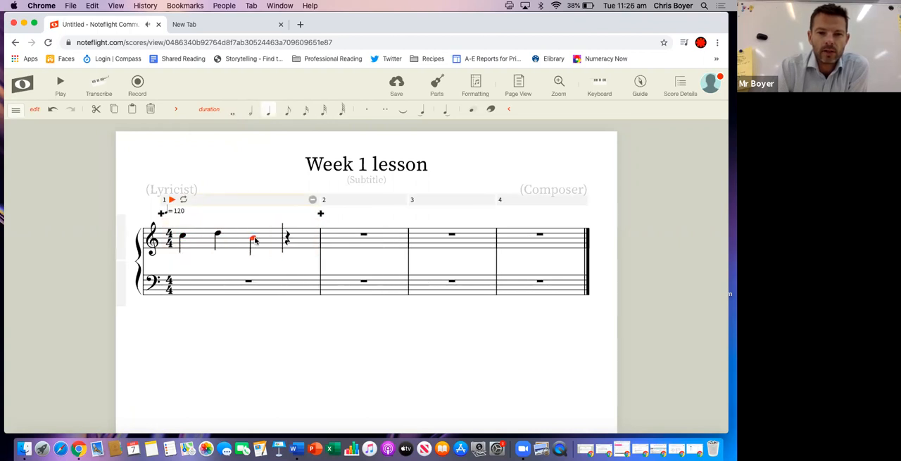
left_click(289, 238)
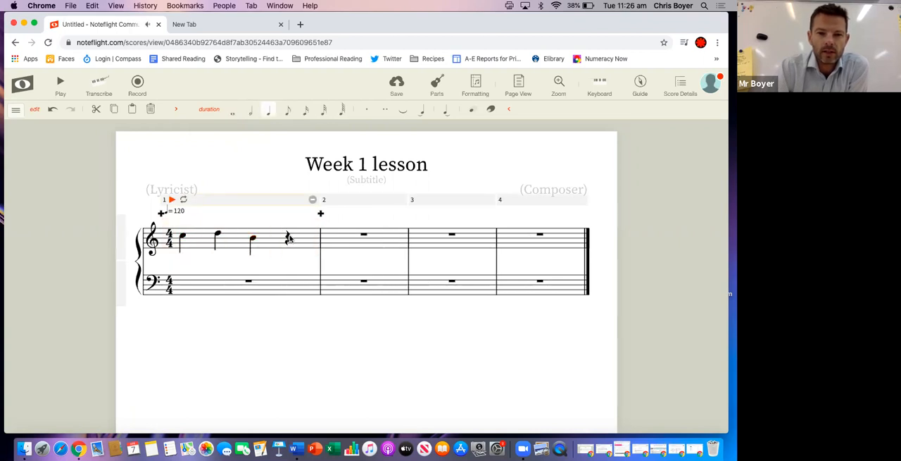
Fill the treble staff's second measure with four quarter notes, C, B, B and B, changing the third note's duration to a quarter
left_click(330, 236)
left_click(345, 238)
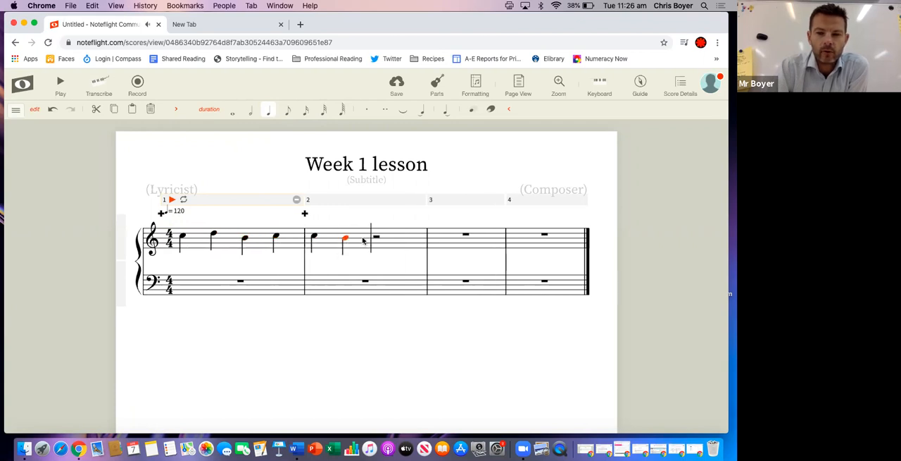
left_click(370, 235)
left_click(378, 240)
left_click(378, 240)
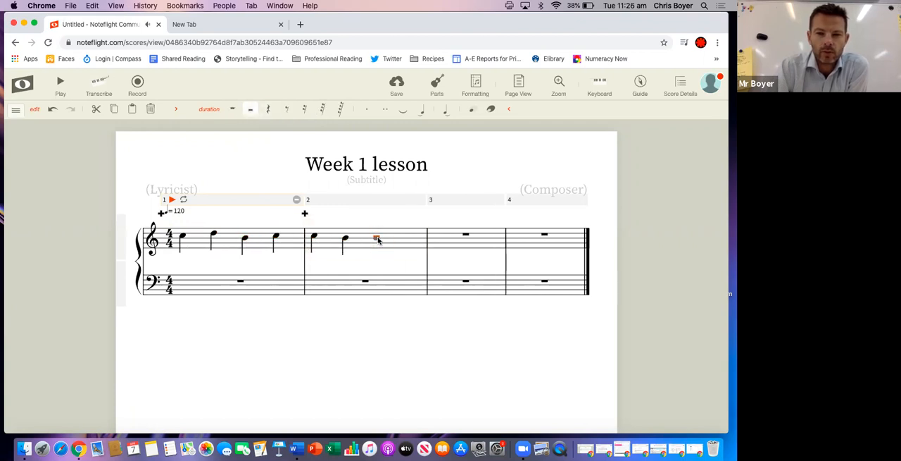
left_click(377, 240)
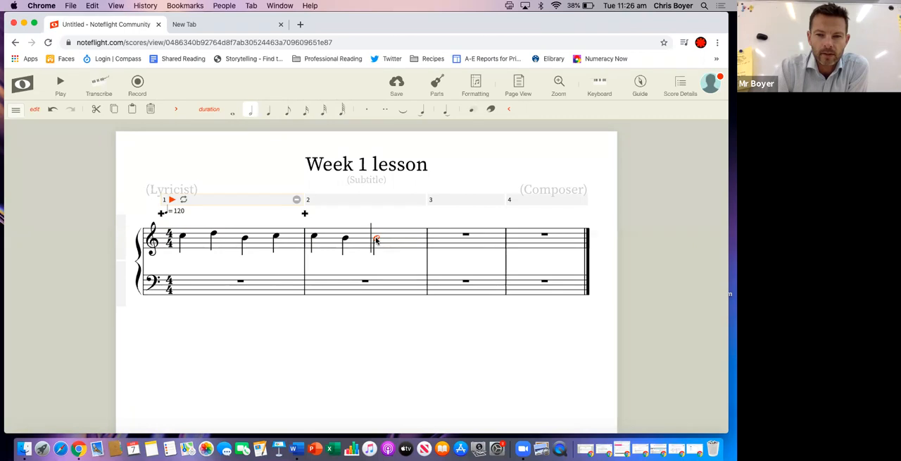
left_click(272, 112)
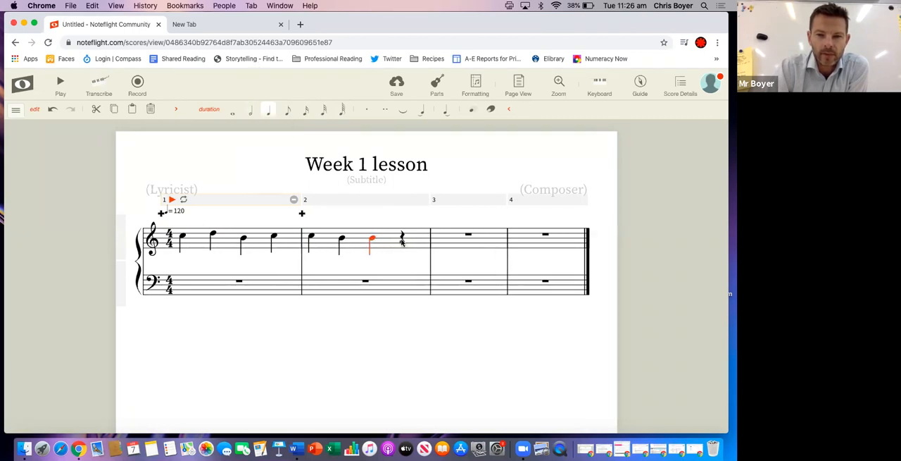
left_click(402, 240)
left_click(471, 219)
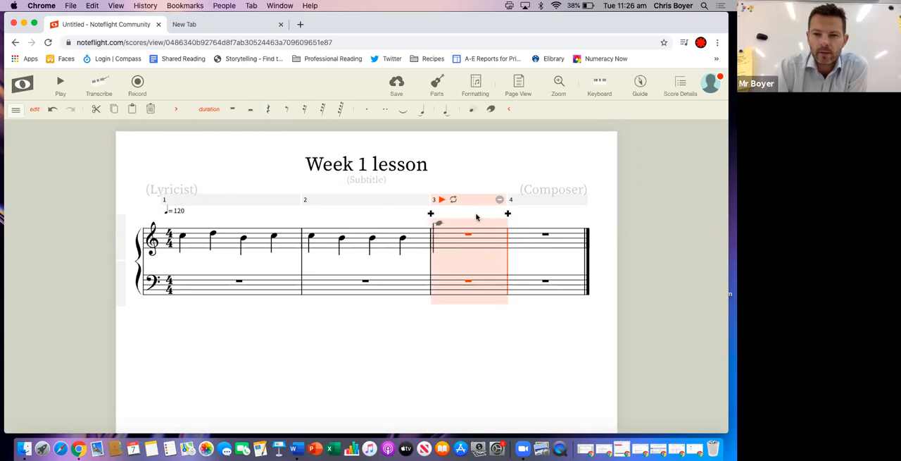
key("Escape")
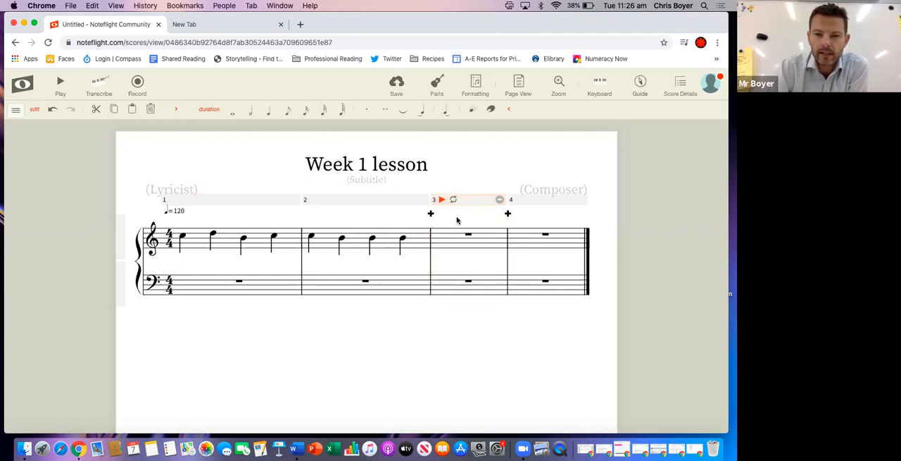
Delete the two empty measures after the second measure
left_click(457, 220)
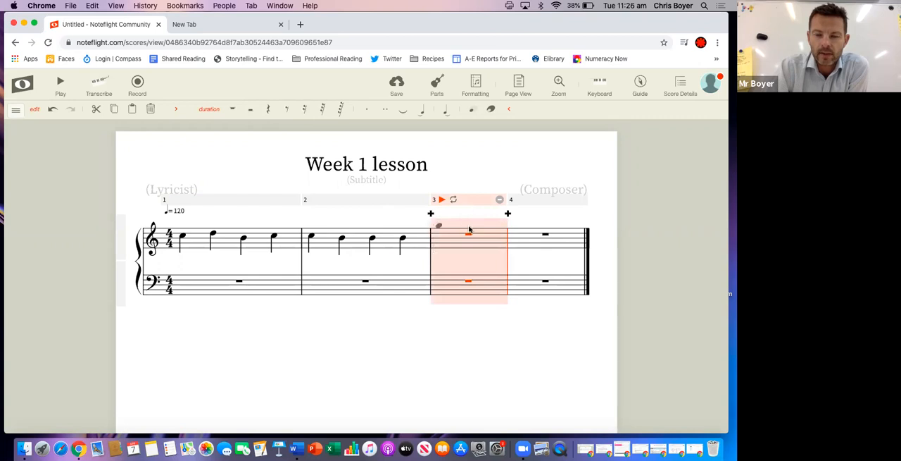
left_click(499, 201)
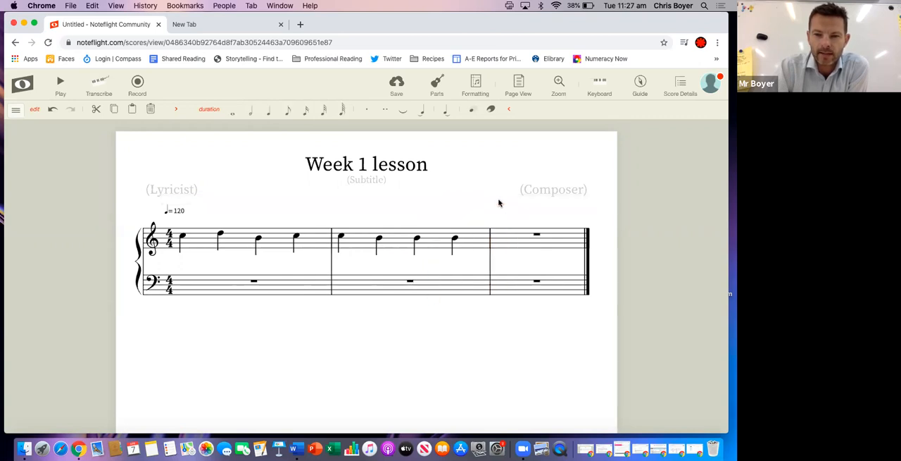
left_click(525, 221)
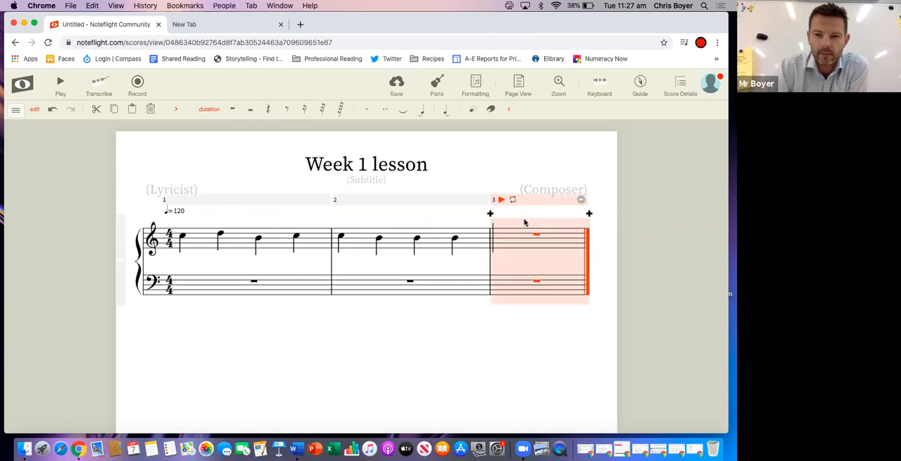
left_click(581, 200)
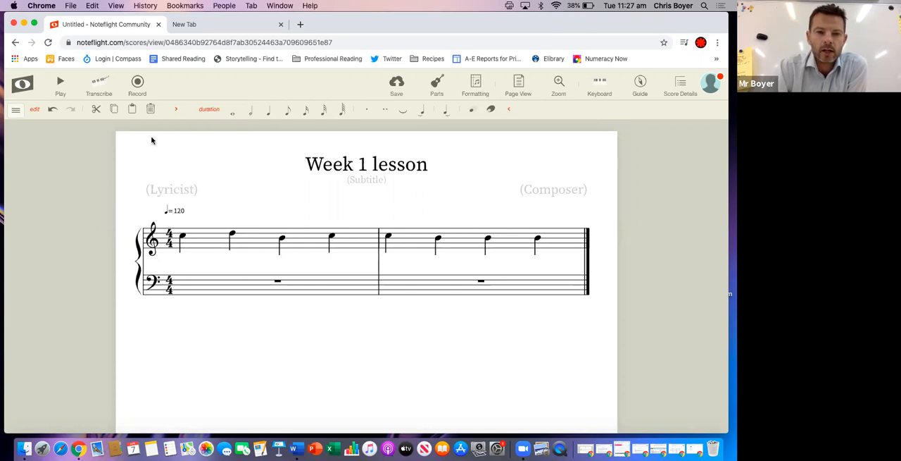
Play the two-measure score through and stop the playback
left_click(61, 84)
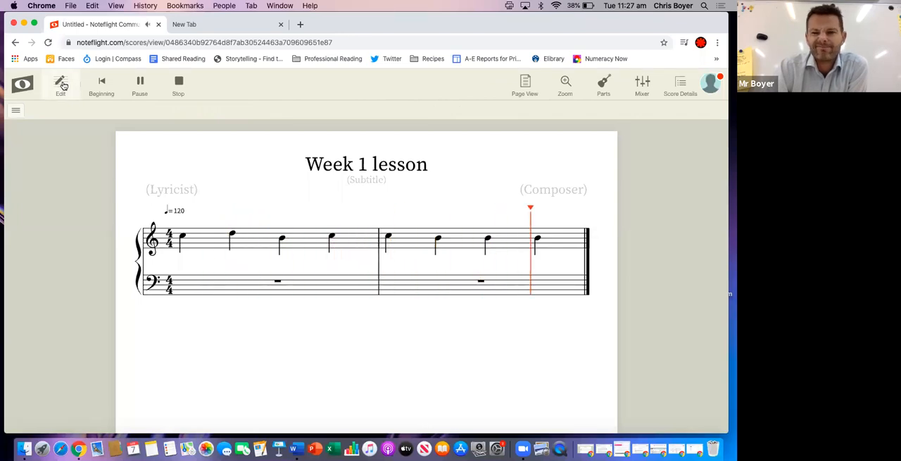
left_click(179, 82)
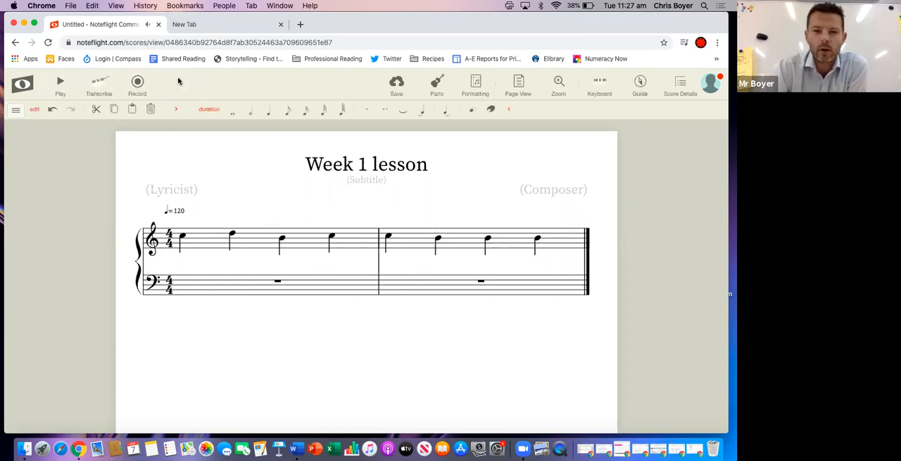
Raise the first note of the first measure to E on the treble staff
left_click(181, 239)
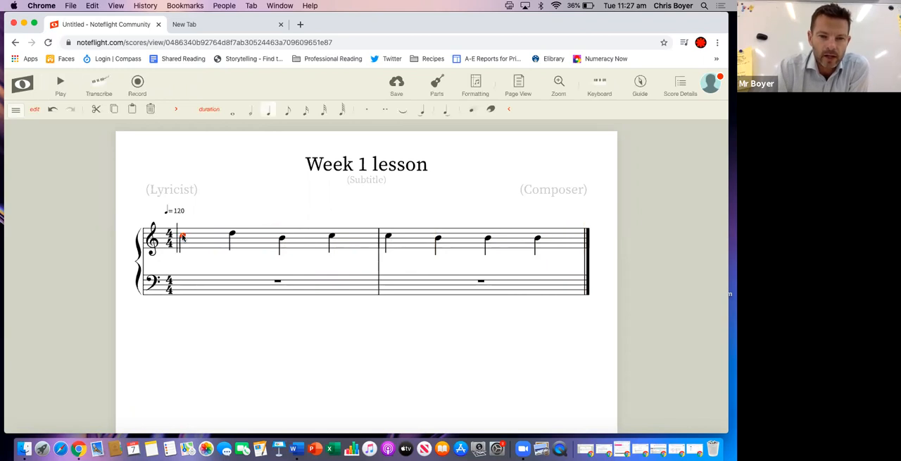
mouse_move(182, 243)
left_mouse_down()
mouse_move(182, 227)
mouse_move(178, 252)
mouse_move(184, 230)
left_mouse_up()
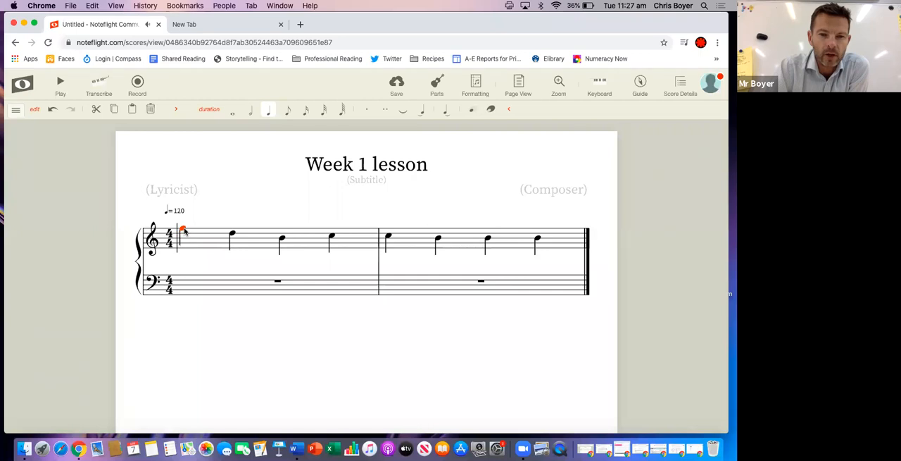
left_click_drag(184, 231, 185, 233)
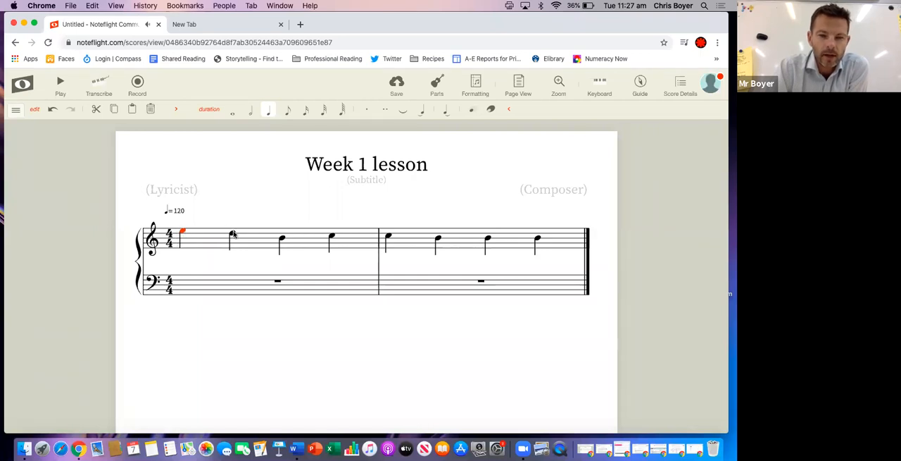
Move the first measure's second note down to A and its third and fourth notes to D
left_click(232, 234)
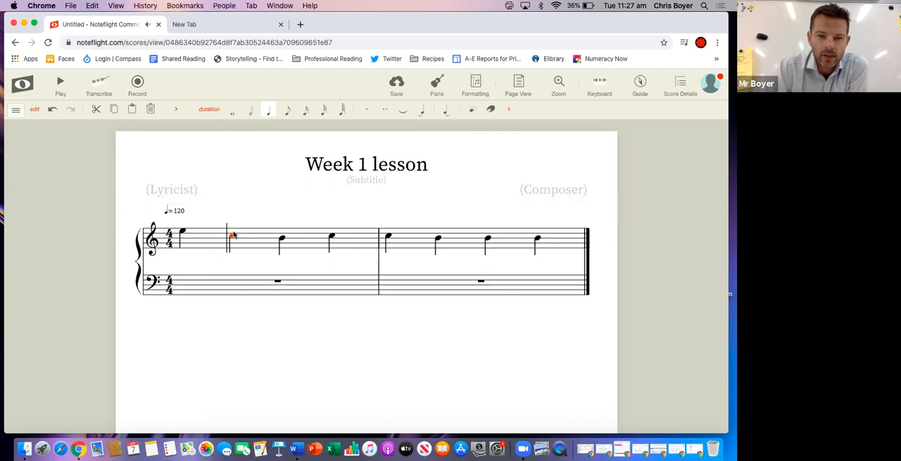
key("Down")
key("Up")
key("Up")
key("Up")
key("Up")
key("Up")
key("Up")
key("Up")
key("Up")
key("Down")
key("Down")
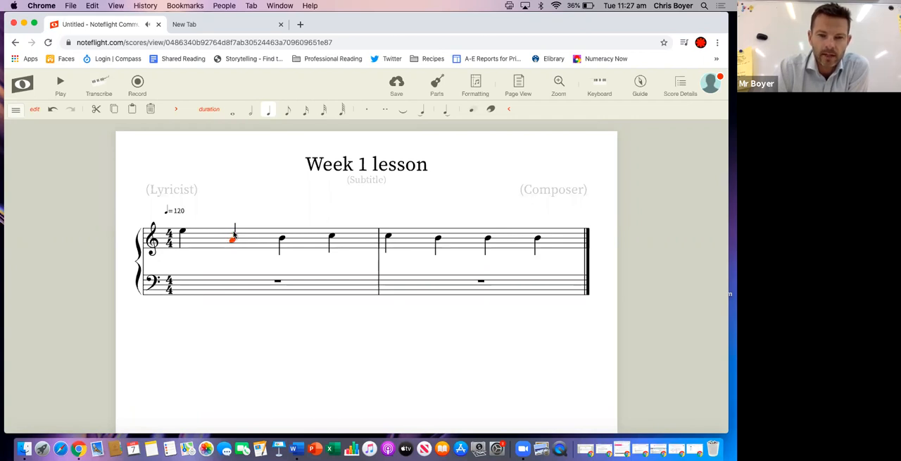
left_click(281, 238)
left_click_drag(281, 238, 332, 233)
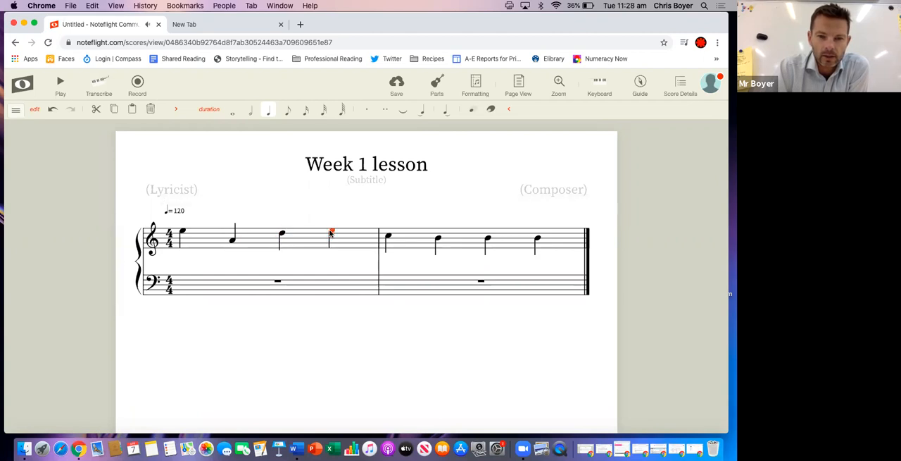
Raise the second measure's first note to D, and switch its second note to a rest and back to a B quarter note
left_click(387, 237)
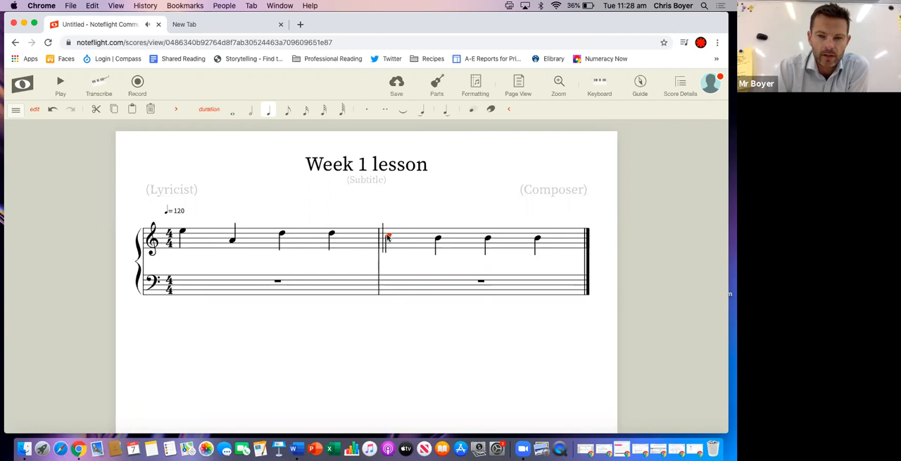
left_click(437, 238)
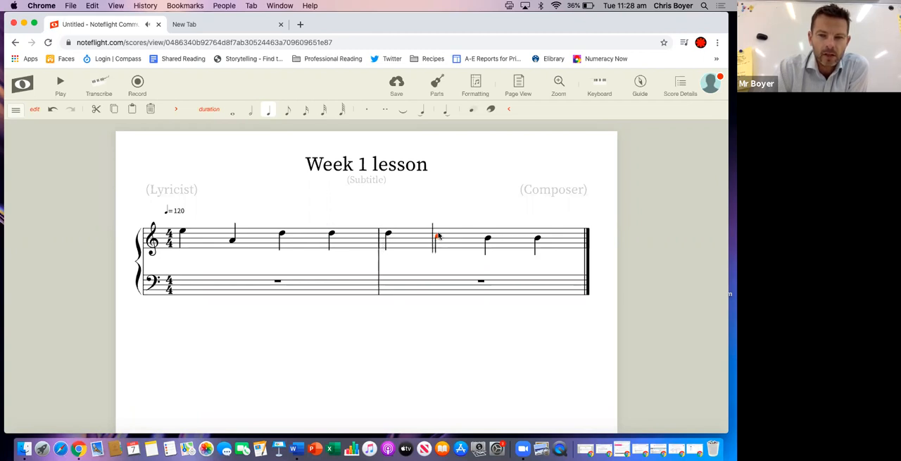
left_click_drag(438, 238, 438, 234)
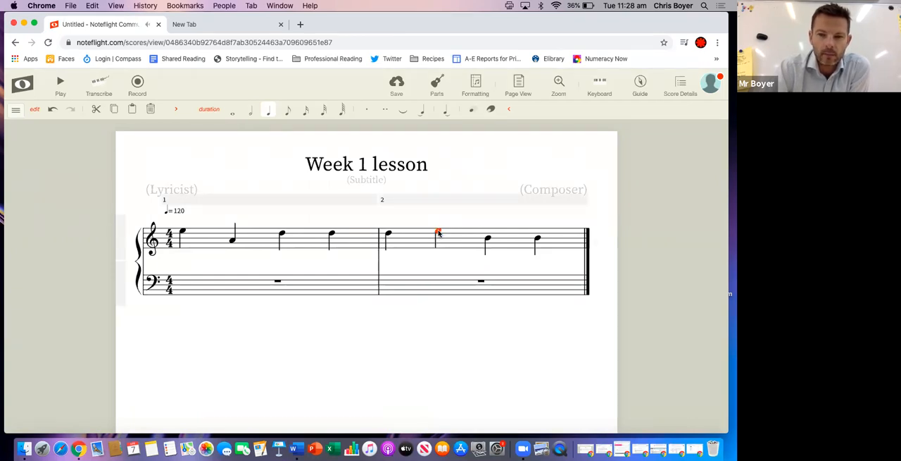
key("r")
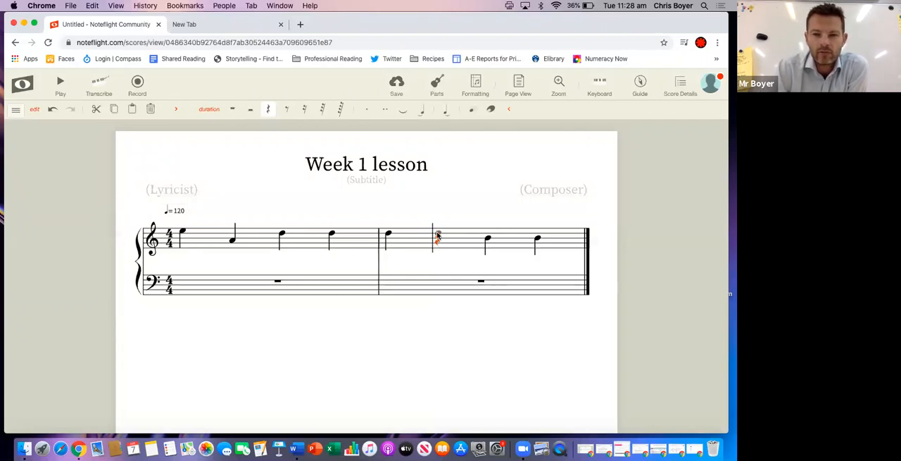
key("r")
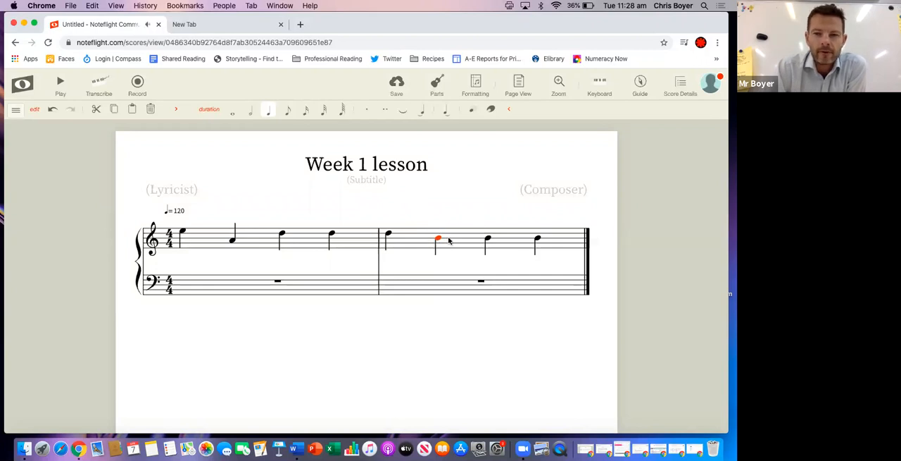
Change the second measure's third note to an eighth, add a B after it, and make that added note a sixty-fourth
left_click(487, 240)
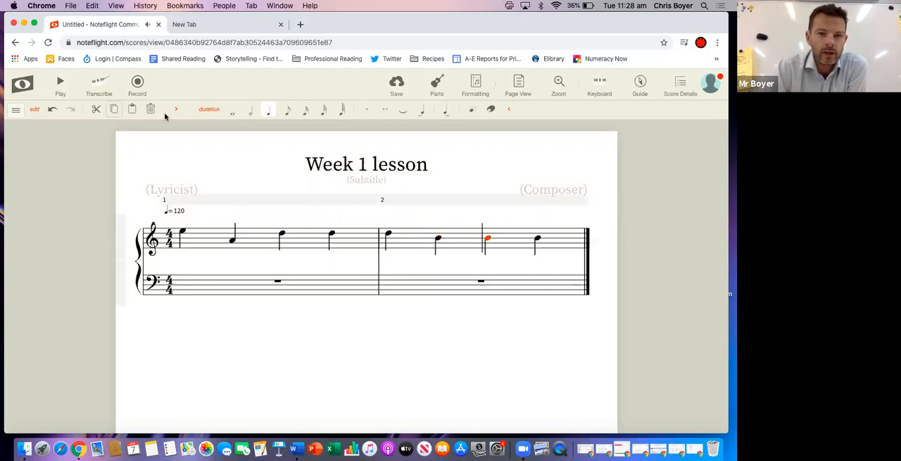
left_click(287, 113)
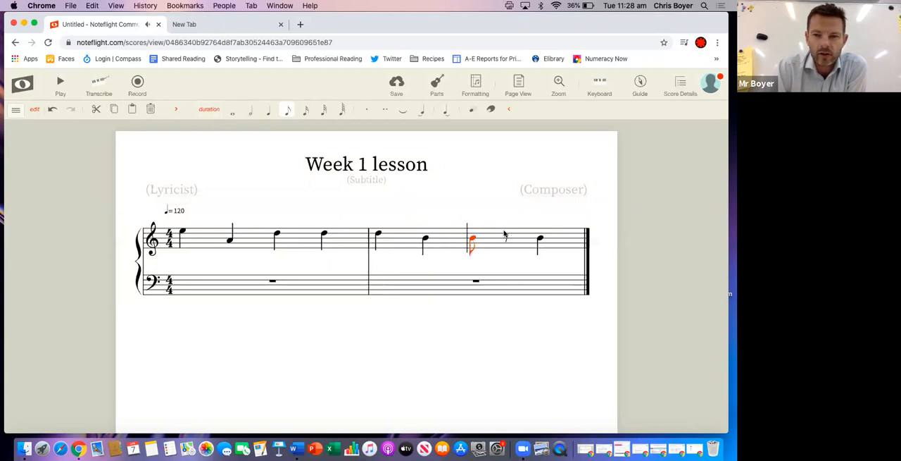
left_click(507, 240)
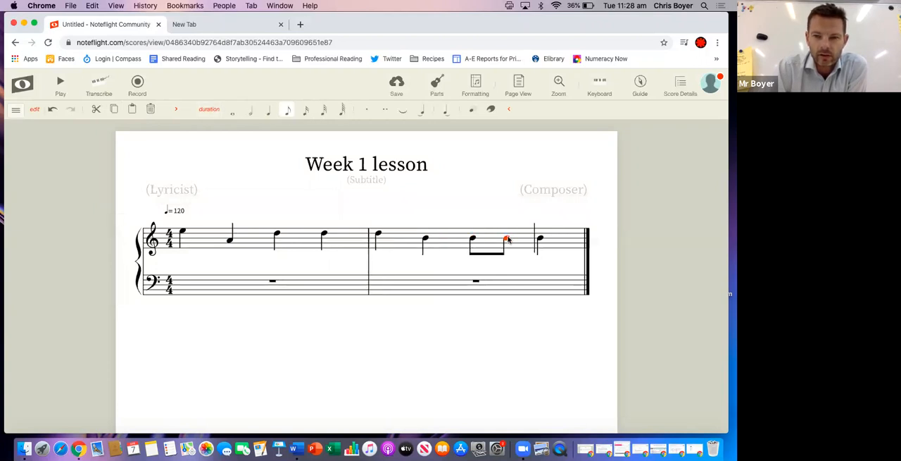
left_click(342, 113)
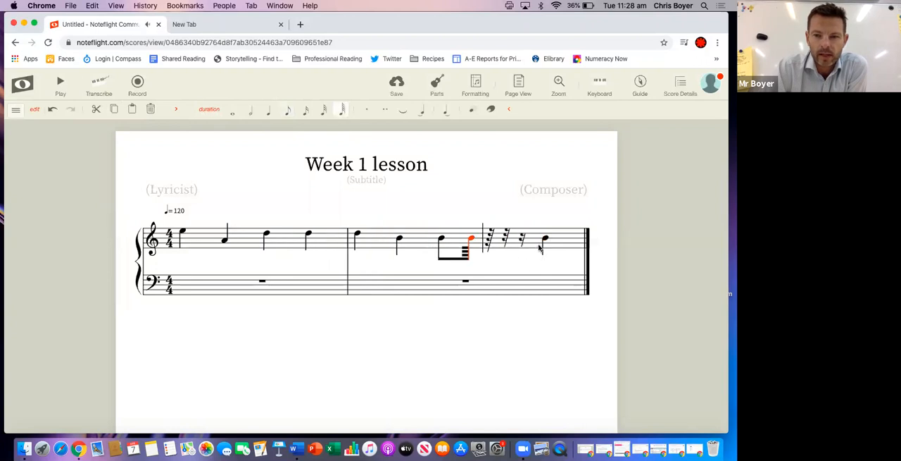
Fill the rests following the sixty-fourth note with four more sixty-fourth notes on A
left_click(492, 240)
left_click(506, 241)
left_click(509, 240)
left_click(523, 242)
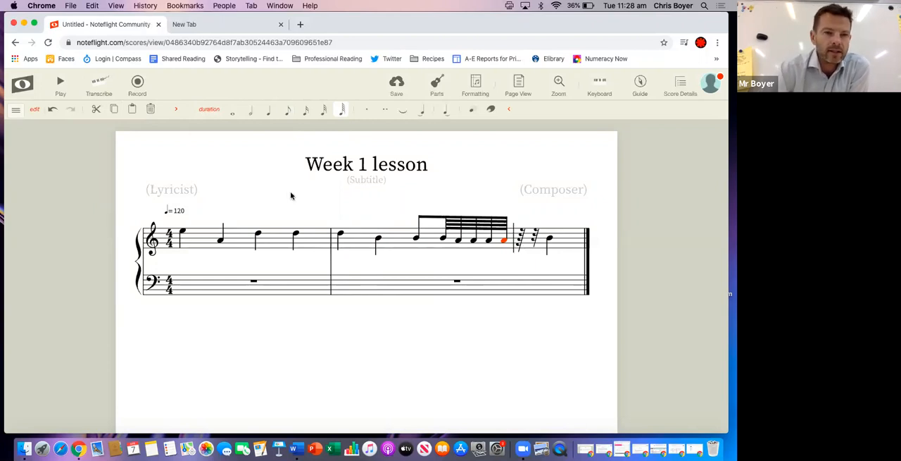
Undo the four sixty-fourth notes just added on A
left_click(54, 111)
left_click(54, 111)
left_click(53, 112)
left_click(54, 112)
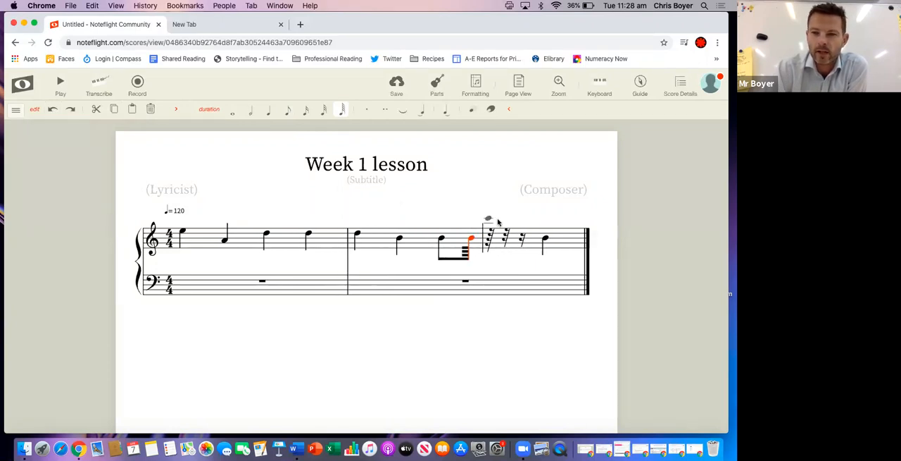
Delete the whole second measure and add a new empty measure after the first one
left_click(543, 225)
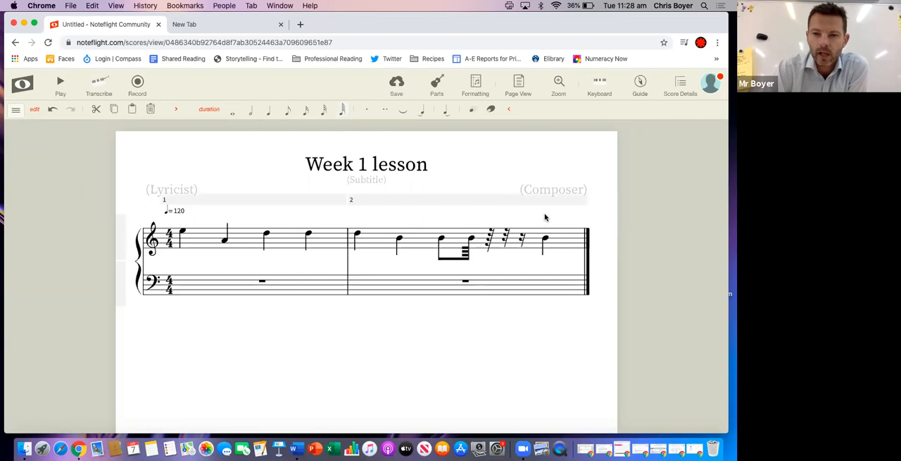
left_click(544, 217)
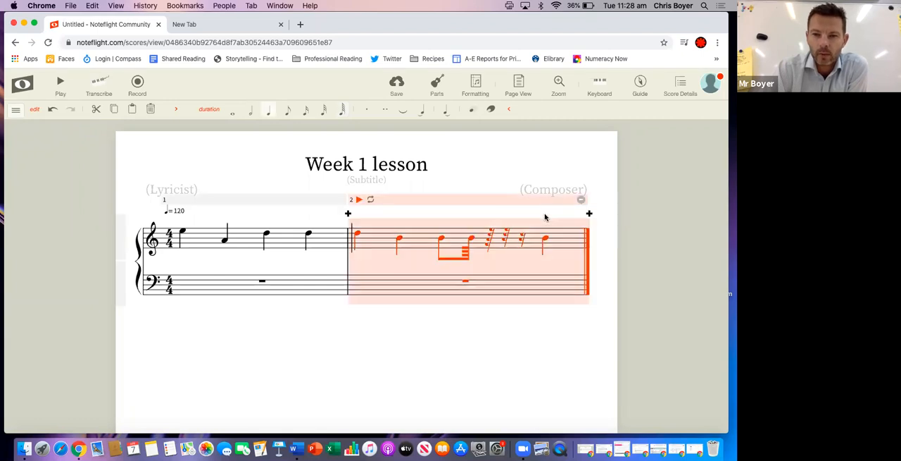
left_click(582, 201)
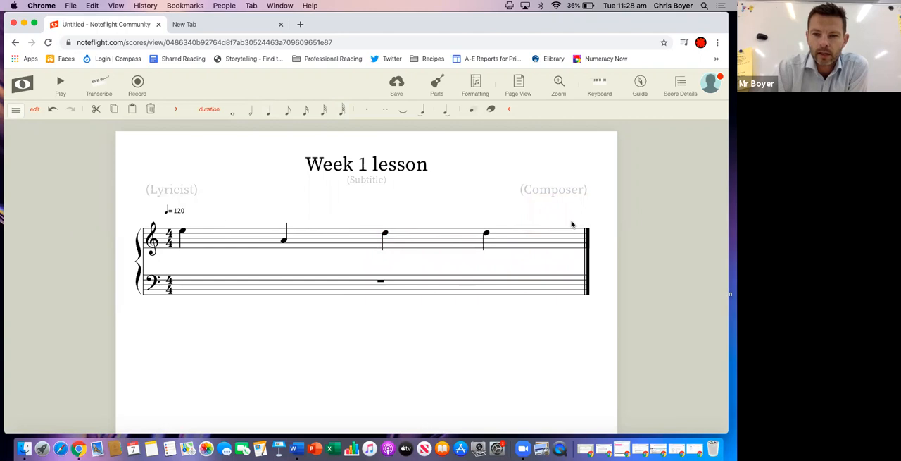
left_click(572, 221)
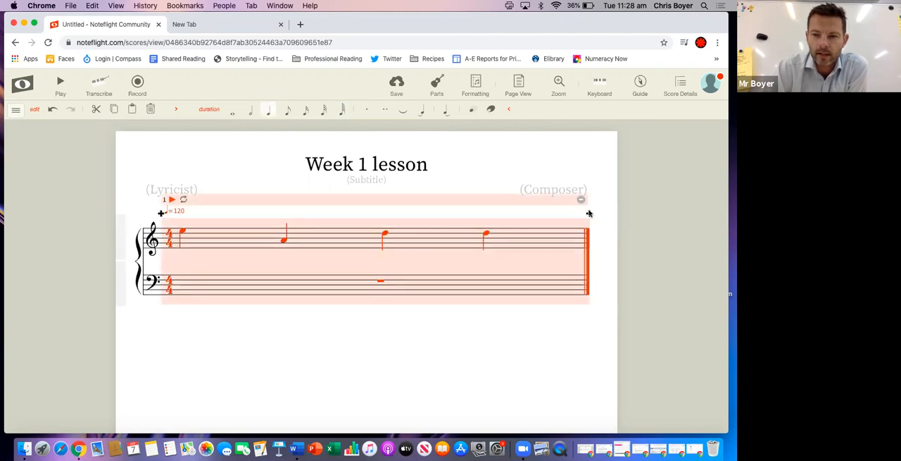
left_click(590, 214)
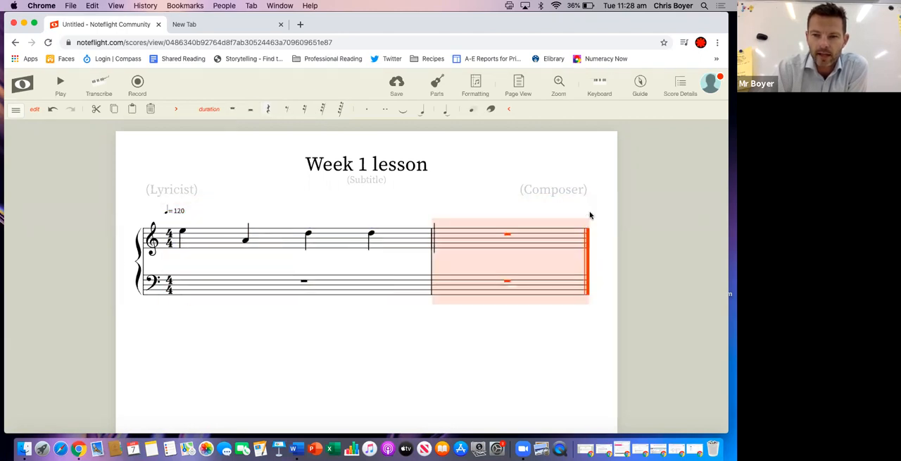
Fill the new second measure of the treble staff with four quarter notes on C
left_click(473, 235)
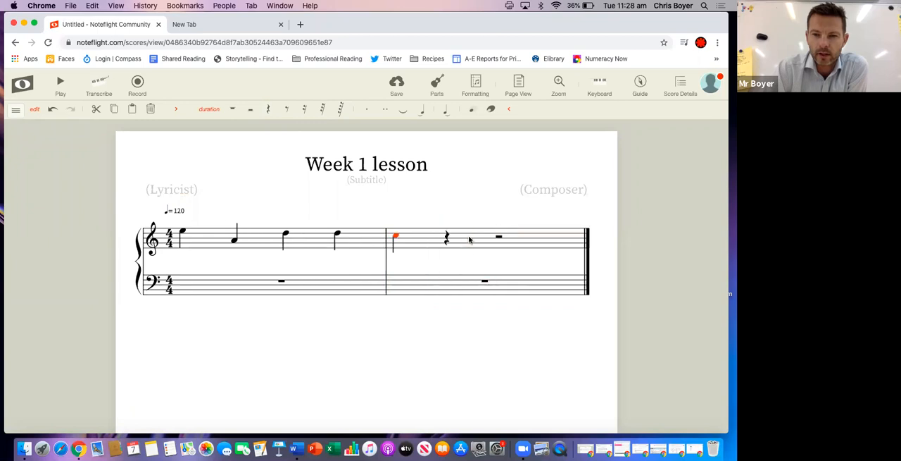
left_click(447, 235)
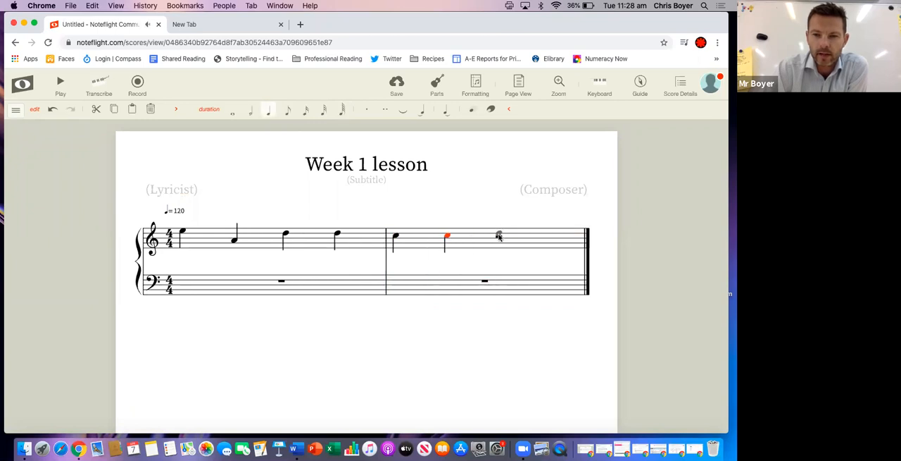
left_click(499, 235)
left_click(534, 238)
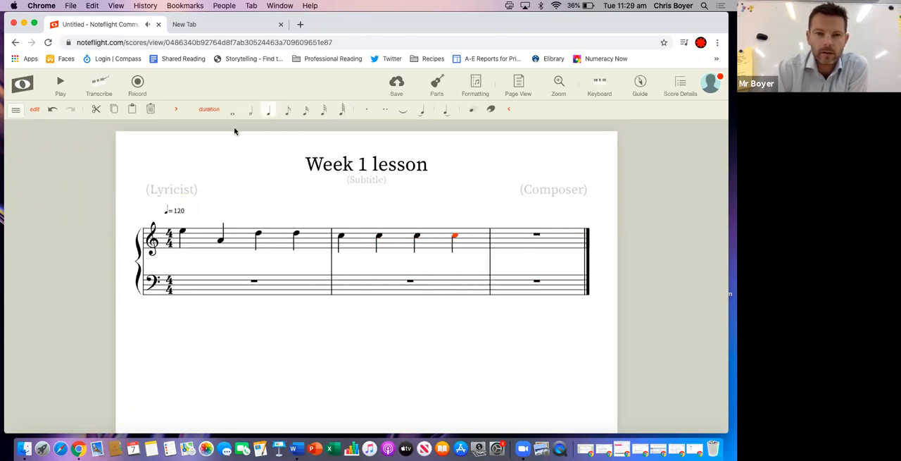
Delete the extra third measure together with the stray high note placed in it
left_click(570, 222)
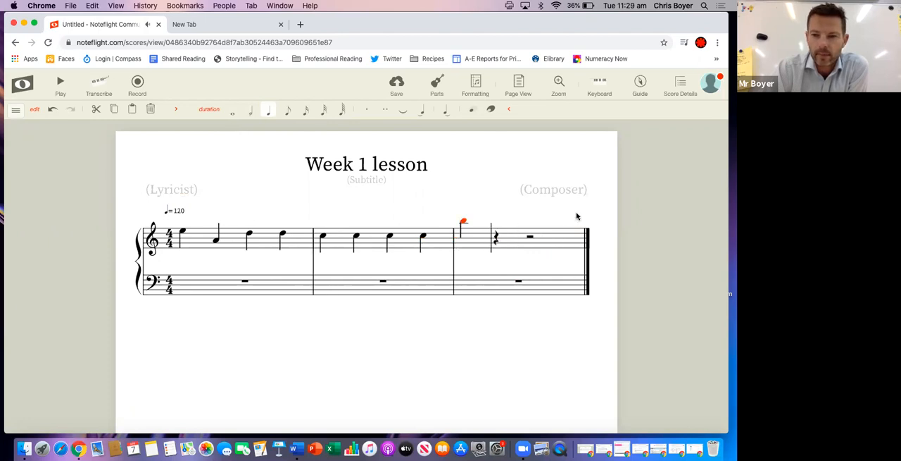
left_click(532, 221)
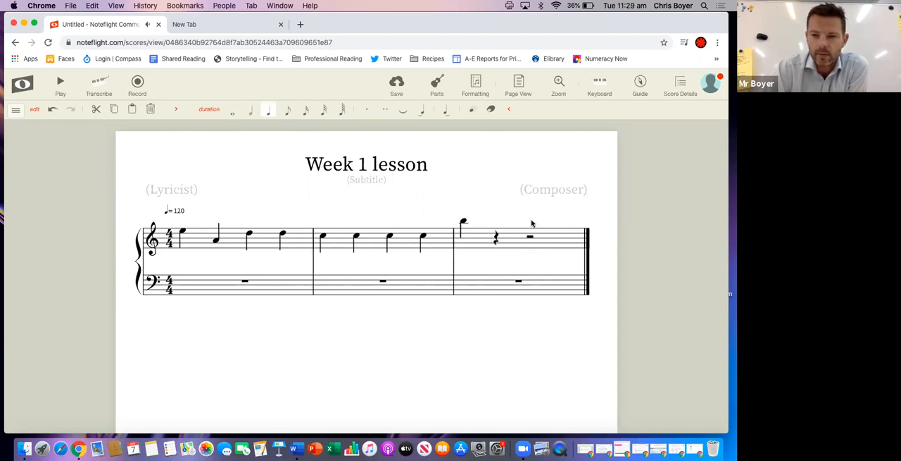
left_click(579, 205)
key("Delete")
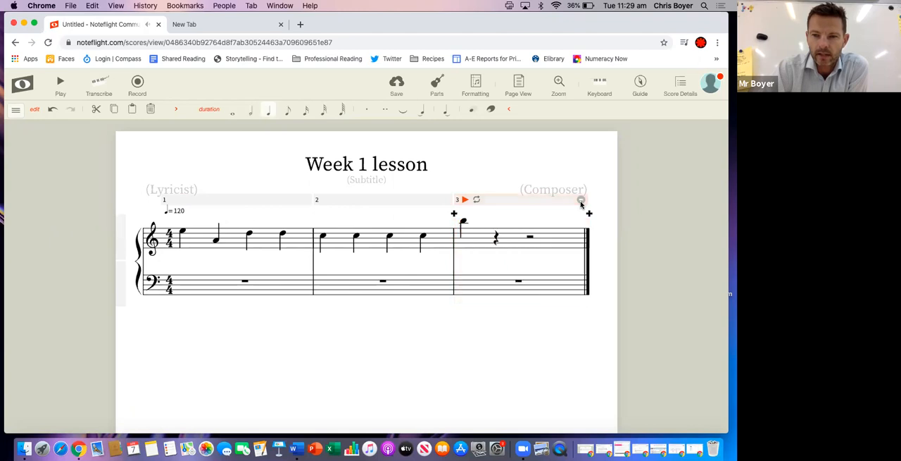
Play the revised two-measure melody and return to editing the score
left_click(60, 83)
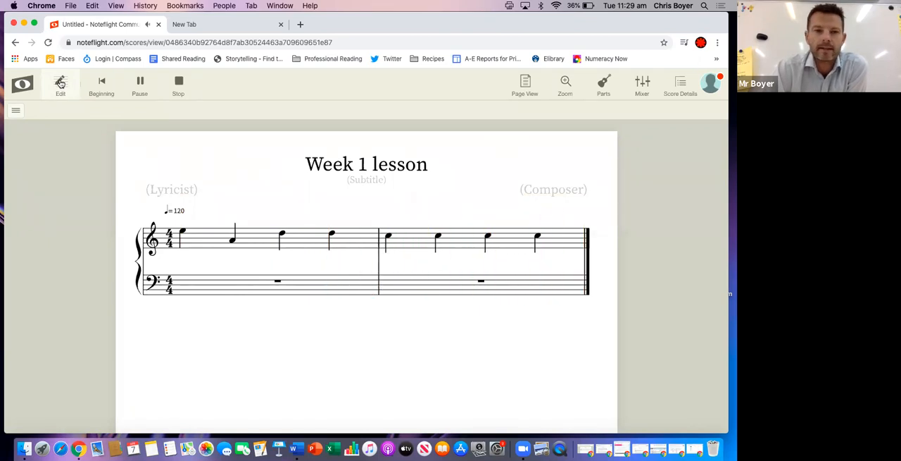
left_click(60, 83)
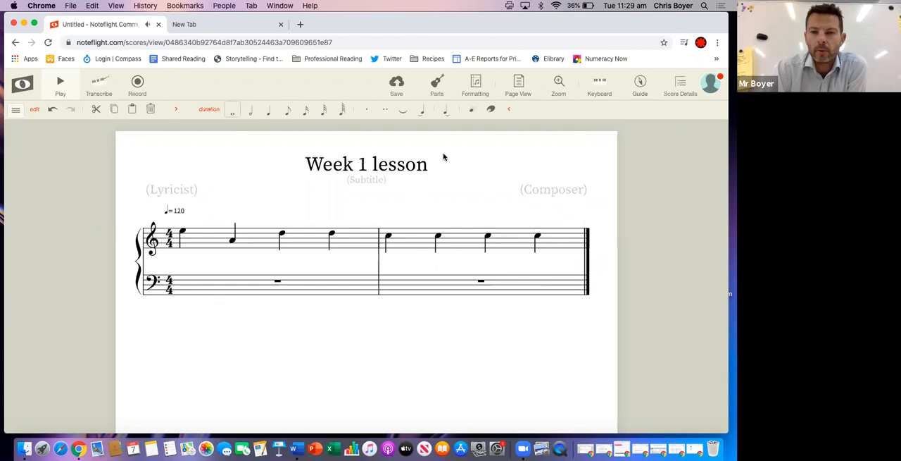
Save the score and reopen "Week 1 lesson" from the list of own scores
left_click(399, 86)
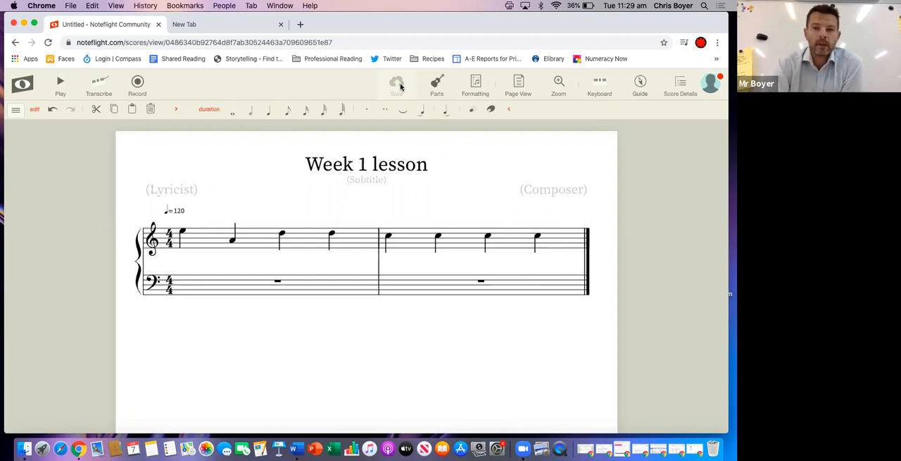
left_click(22, 85)
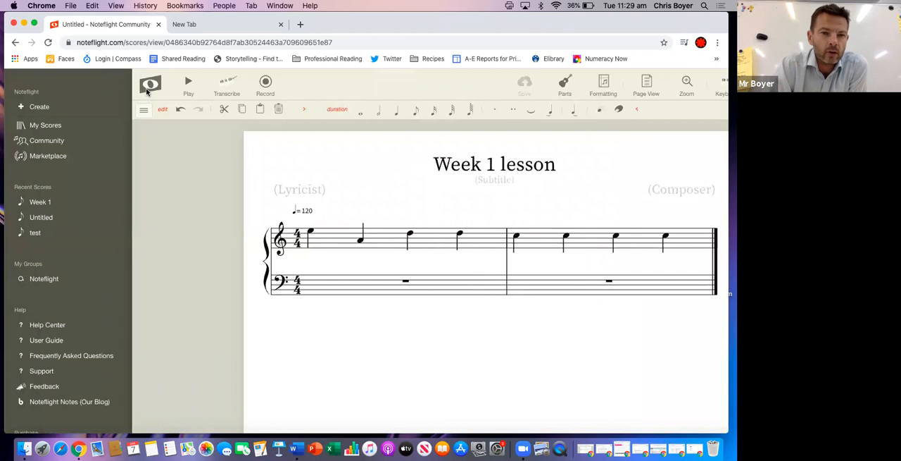
left_click(45, 126)
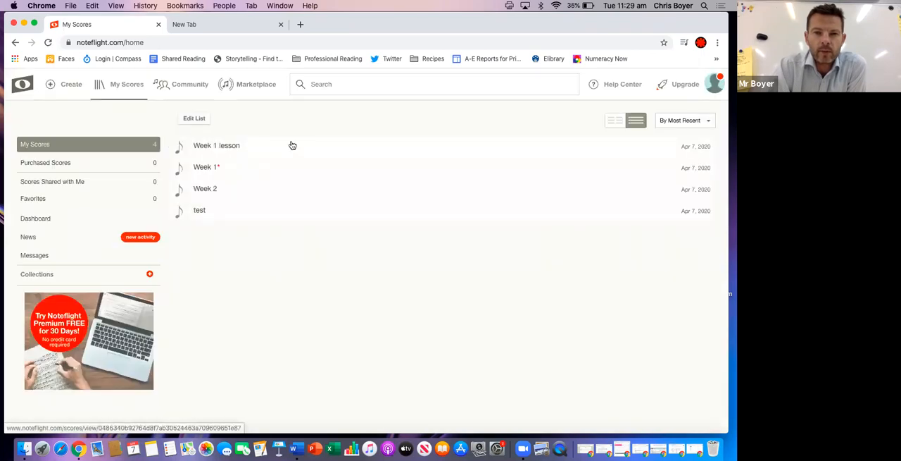
left_click(308, 146)
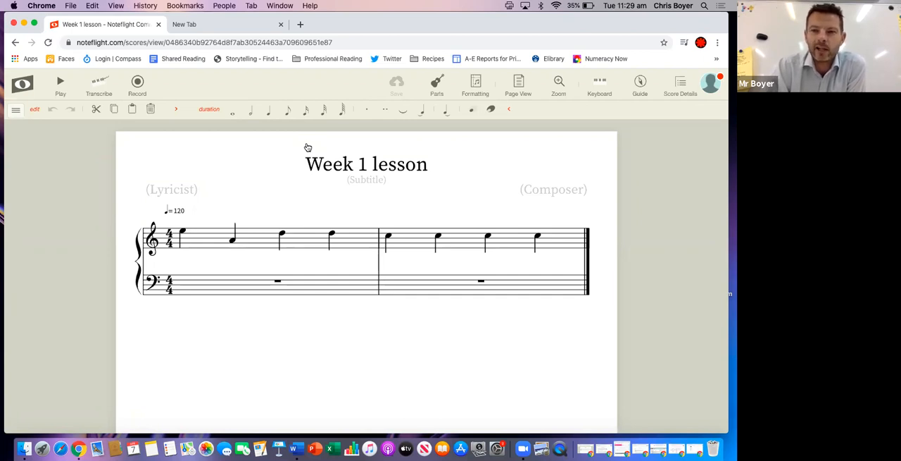
Fill in the score's composer credit with the teacher's title and surname
left_click(552, 191)
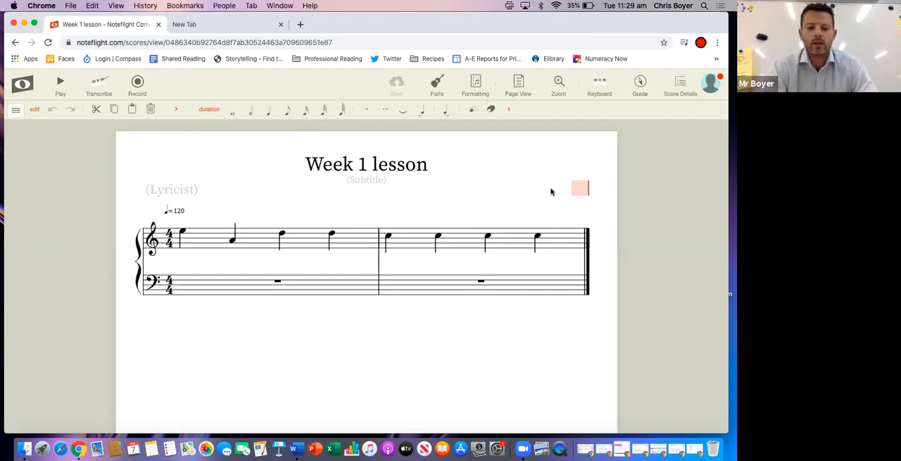
type("Mr Boy")
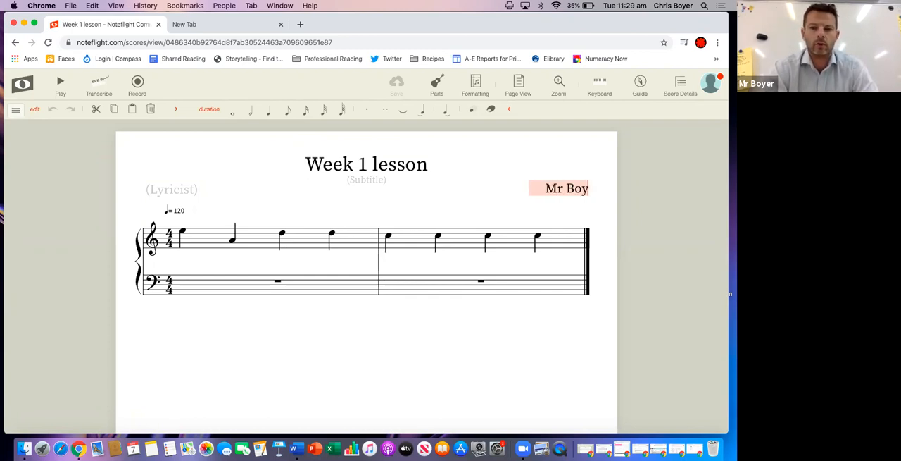
type("er")
left_click(510, 193)
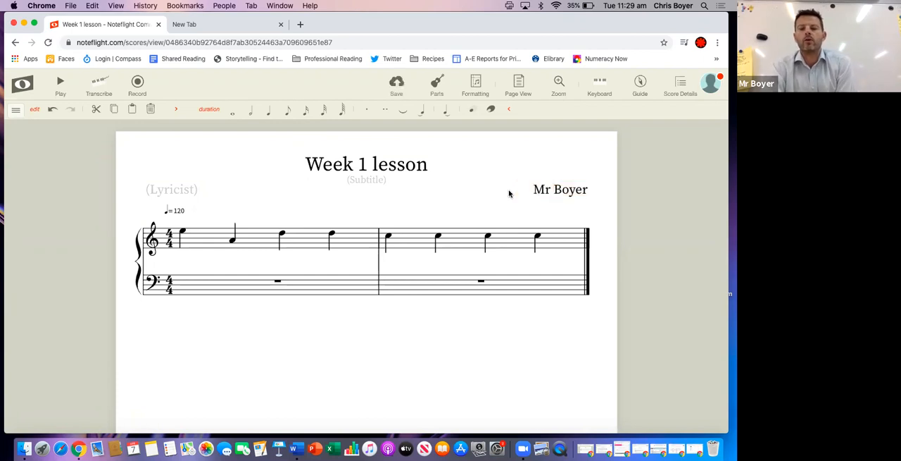